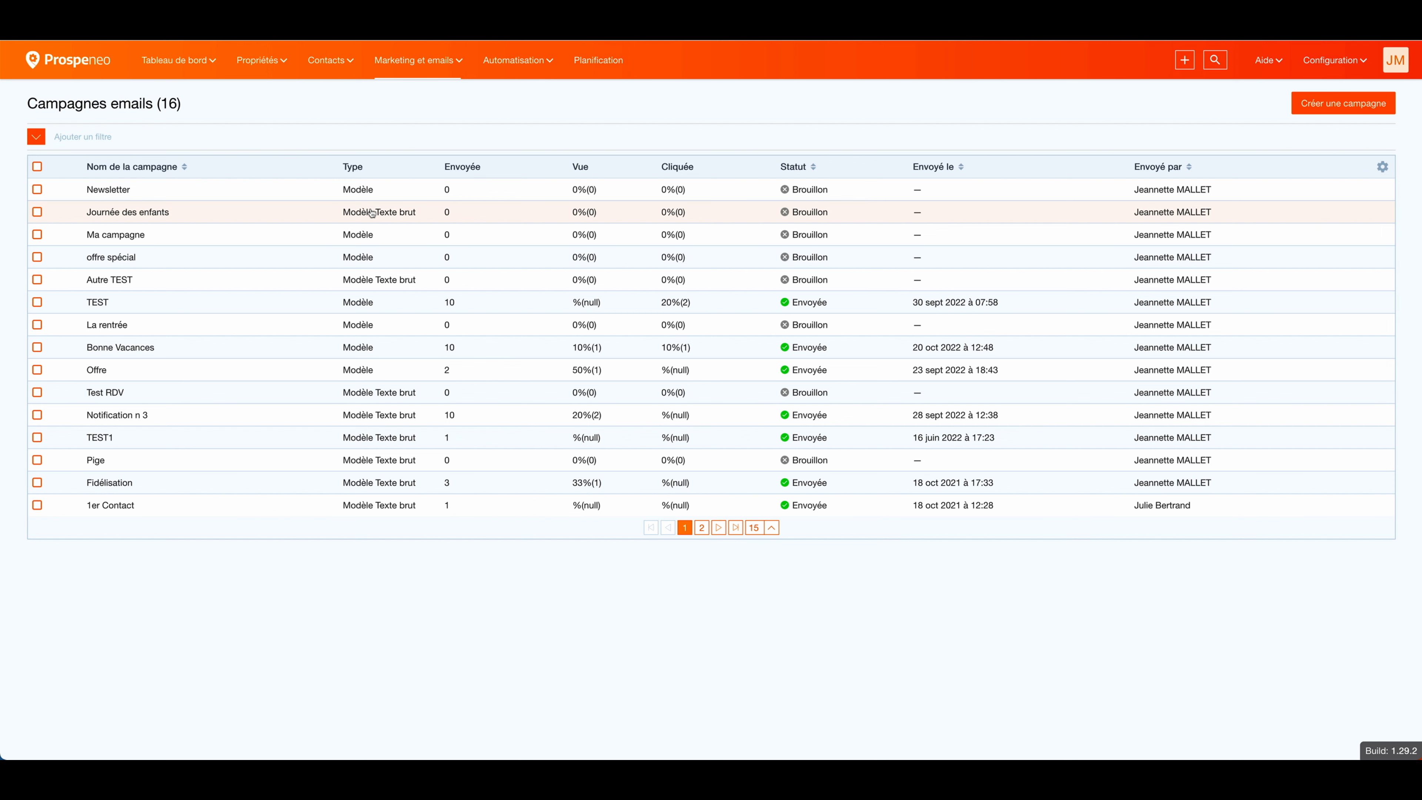
# Step: Open the plain-text campaign "Journée des enfants", look through its email content, and return to the campaign list
pyautogui.click(372, 213)
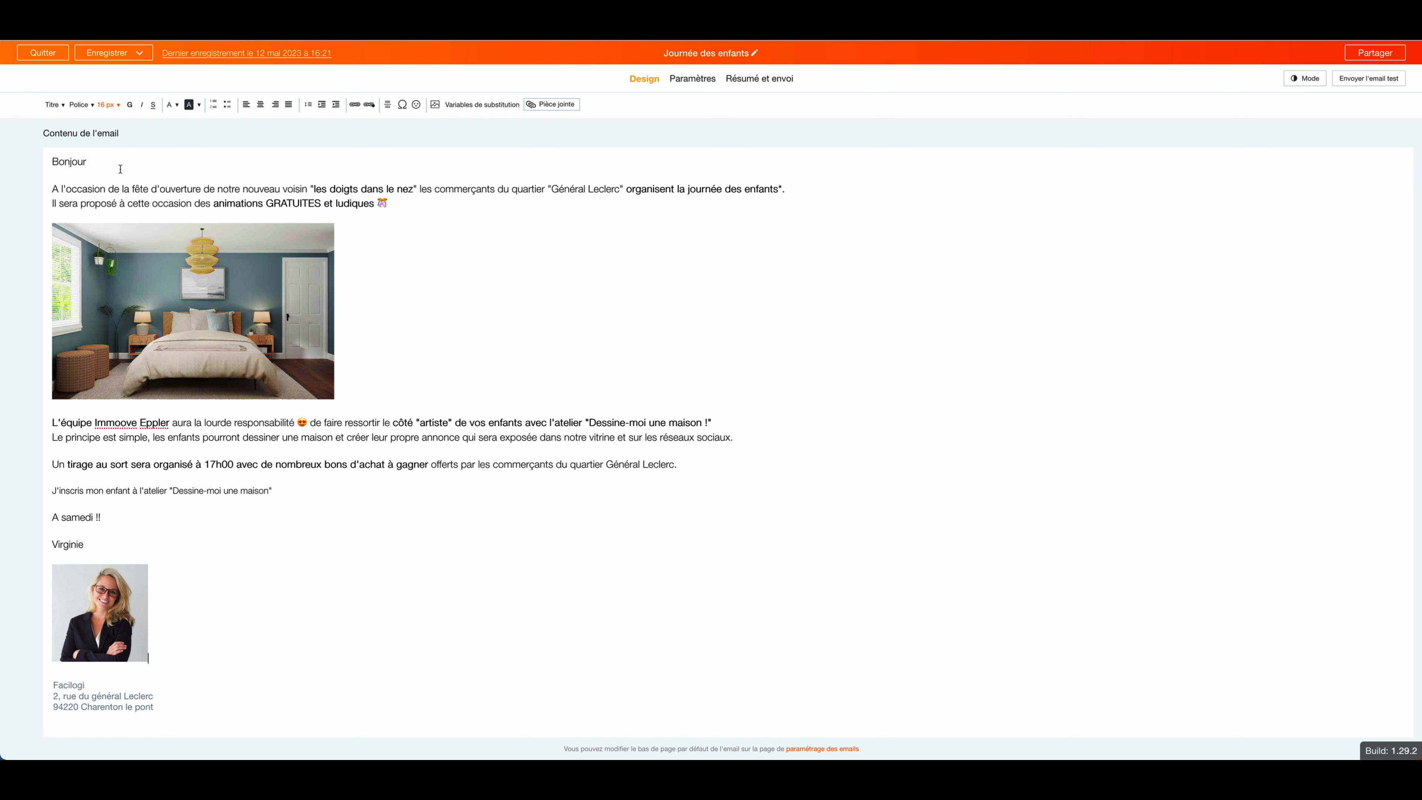
pyautogui.click(71, 188)
pyautogui.moveTo(124, 191); pyautogui.dragTo(105, 189)
pyautogui.click(281, 284)
pyautogui.click(463, 309)
pyautogui.scroll(-1, 317, 653)
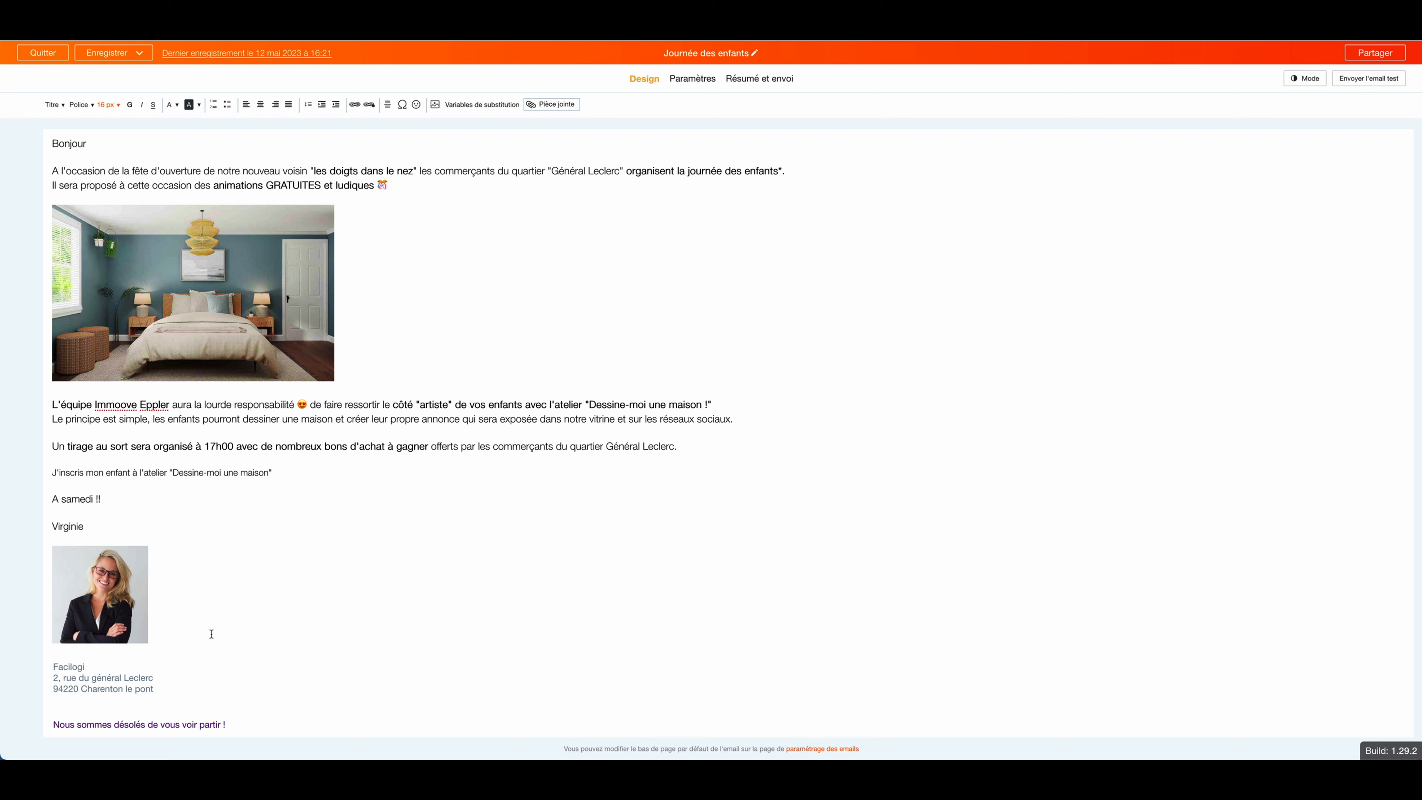
pyautogui.click(50, 53)
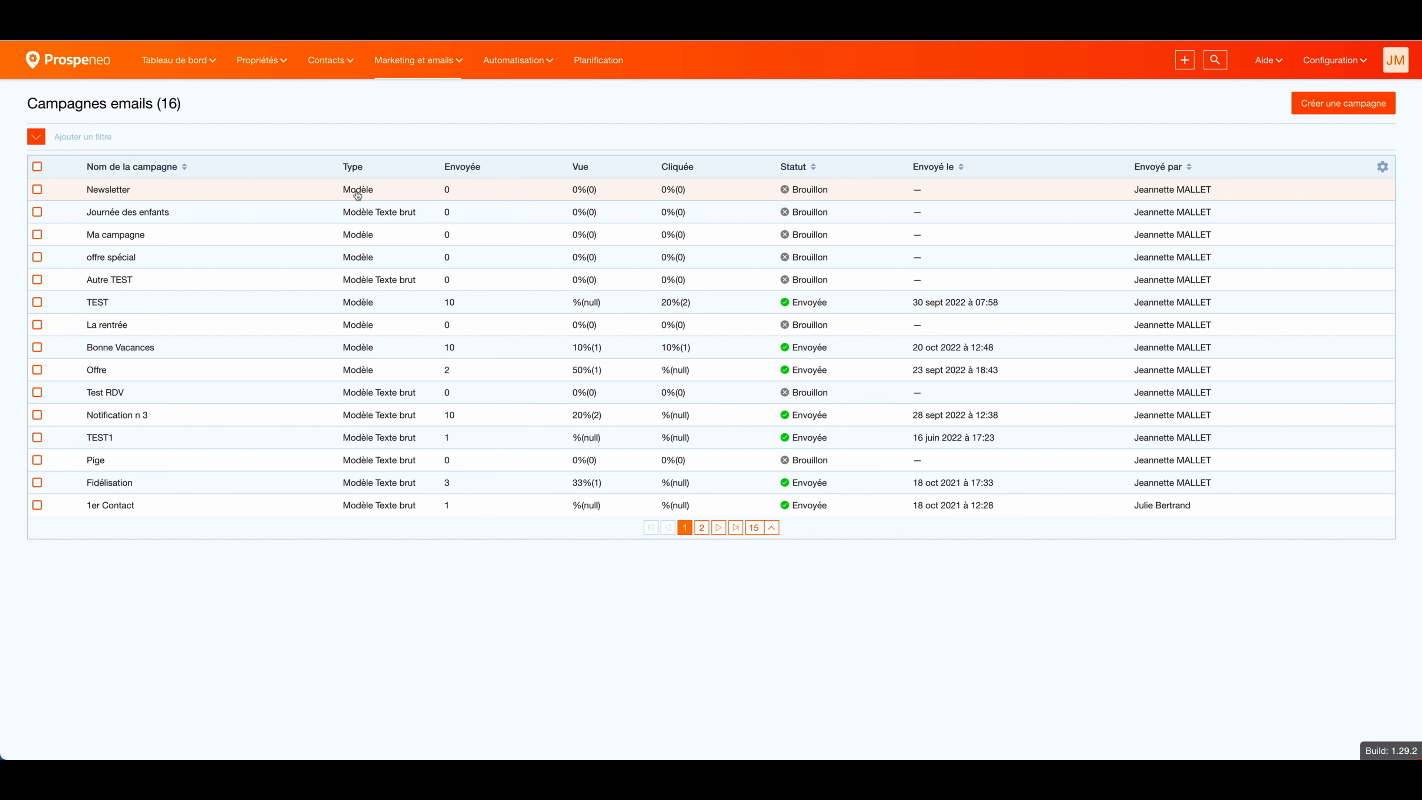
# Step: Open the "Newsletter" campaign's design for editing, look over its content blocks, and save on leaving the editor
pyautogui.click(357, 192)
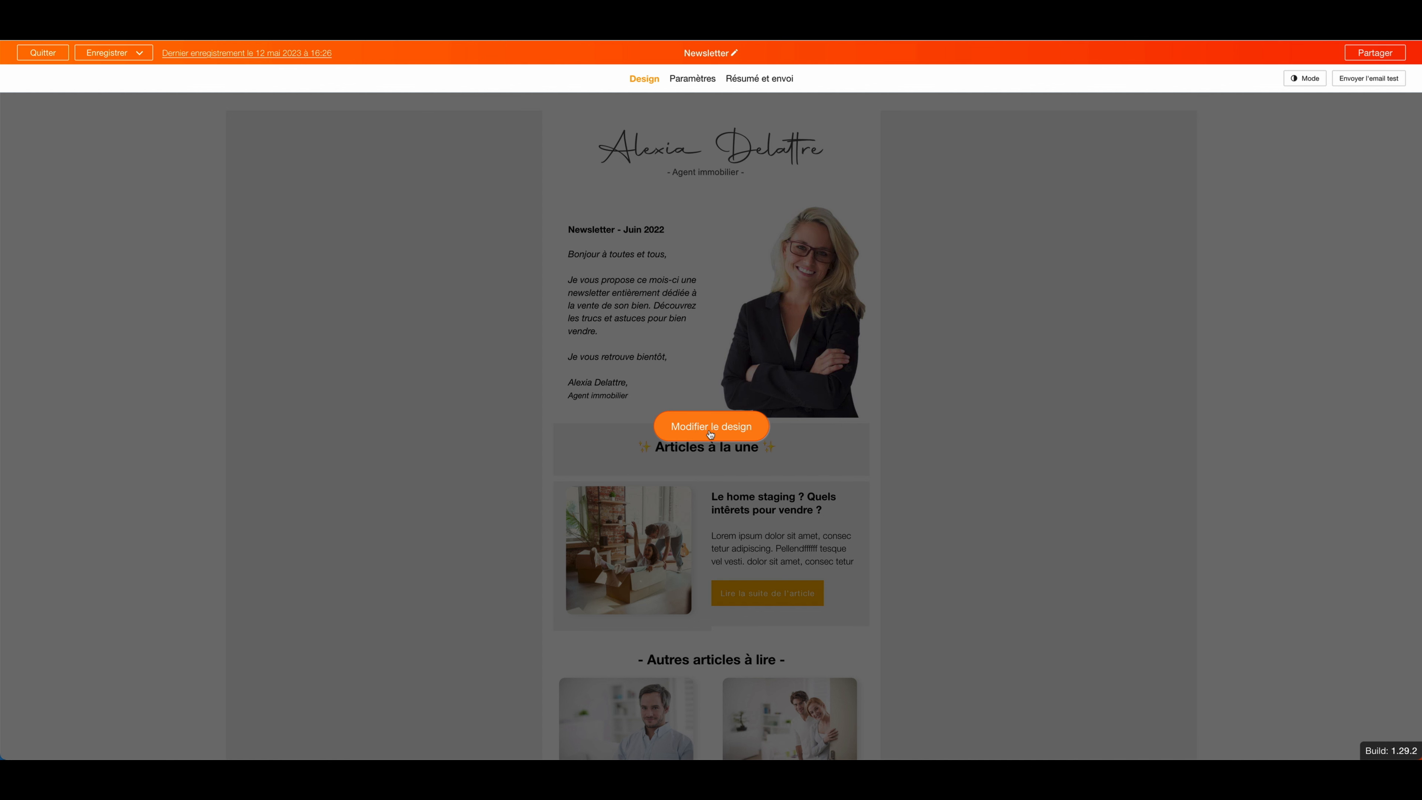
pyautogui.click(712, 434)
pyautogui.click(717, 429)
pyautogui.click(545, 375)
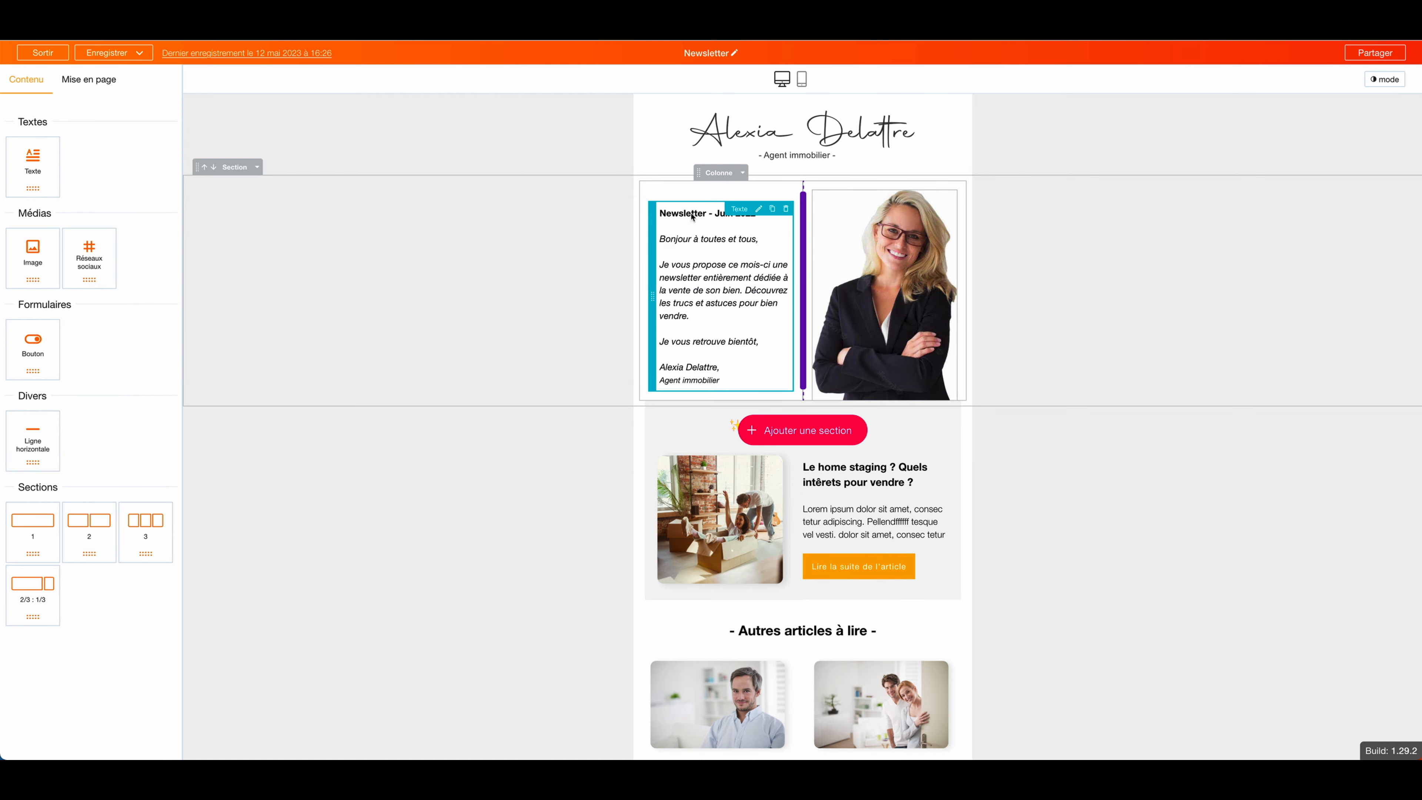
pyautogui.moveTo(33, 166); pyautogui.dragTo(67, 184)
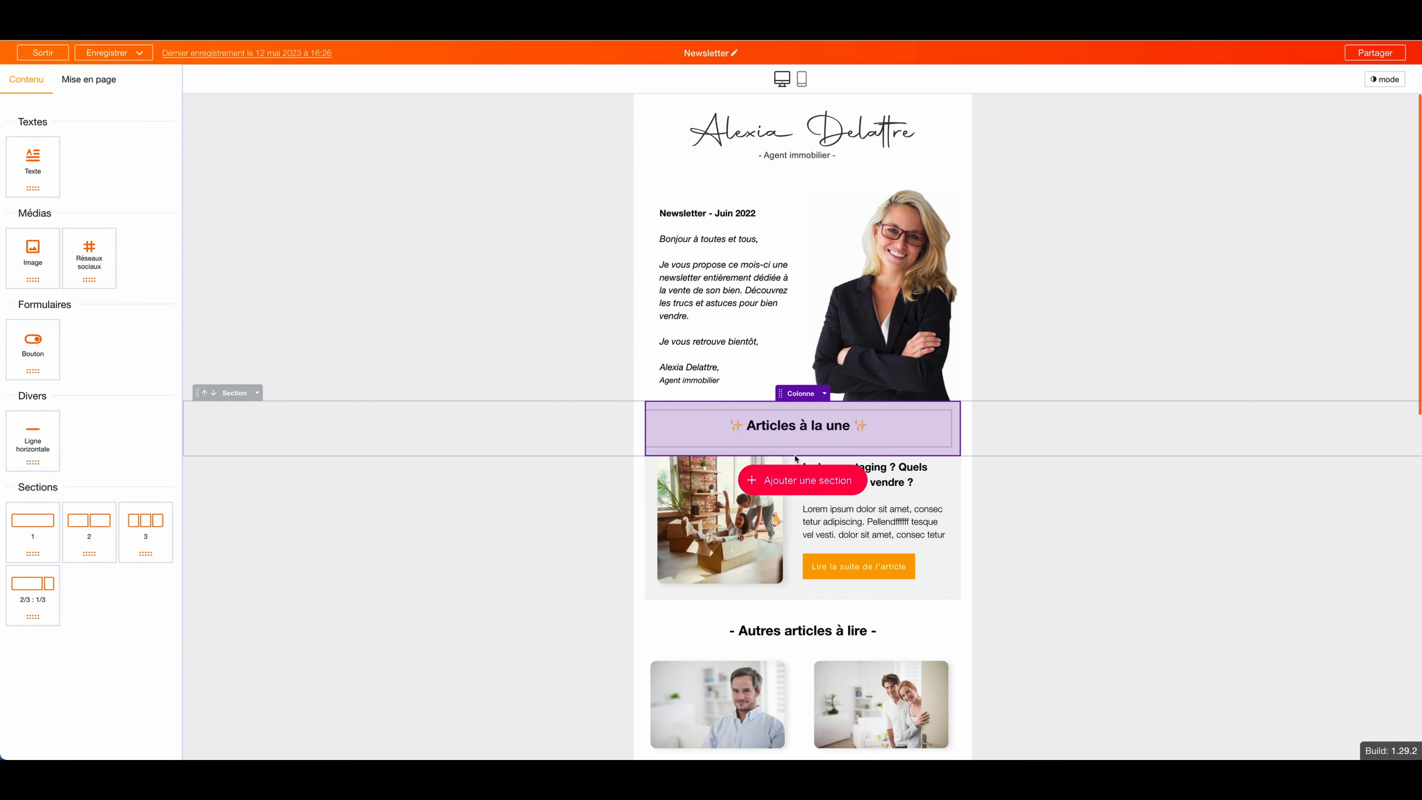
pyautogui.click(50, 55)
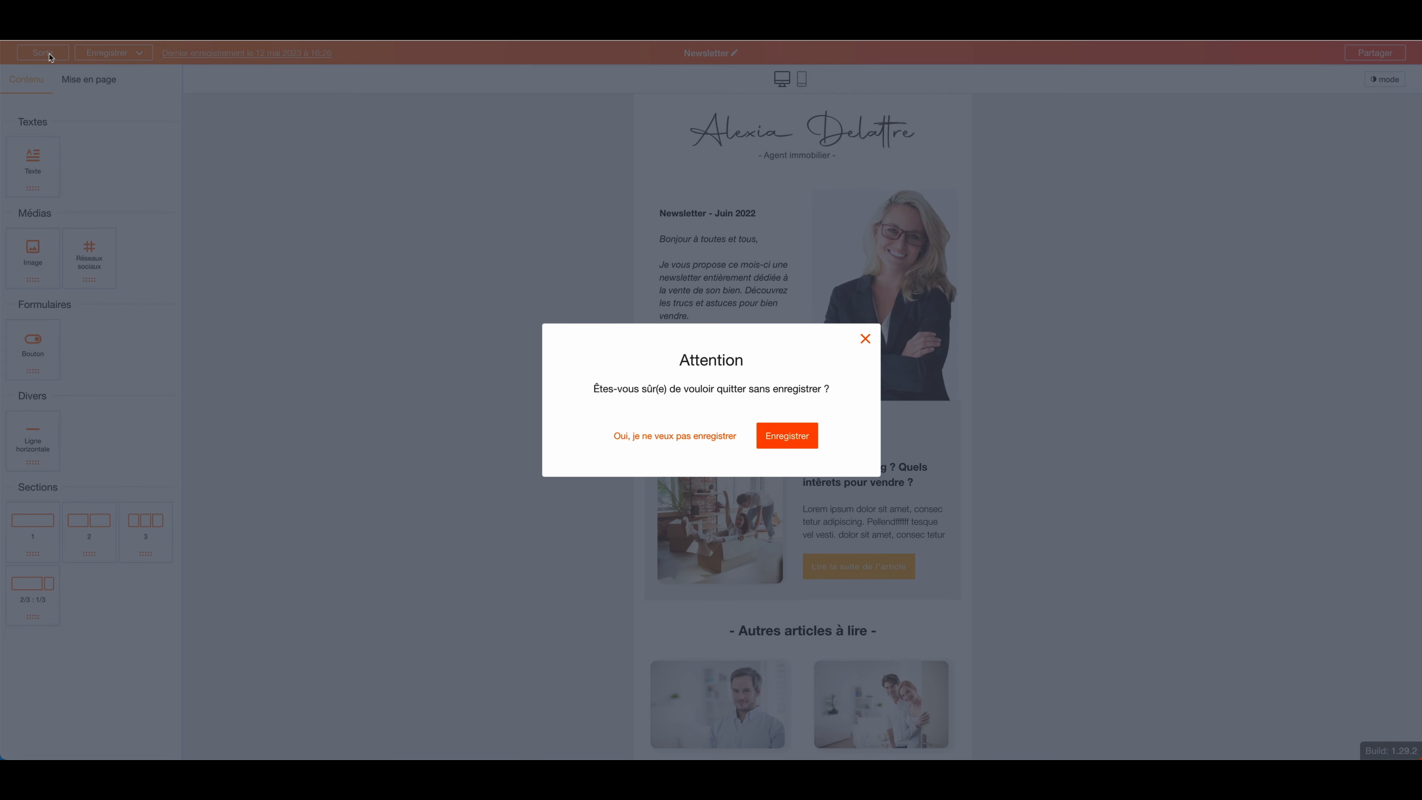
pyautogui.click(765, 435)
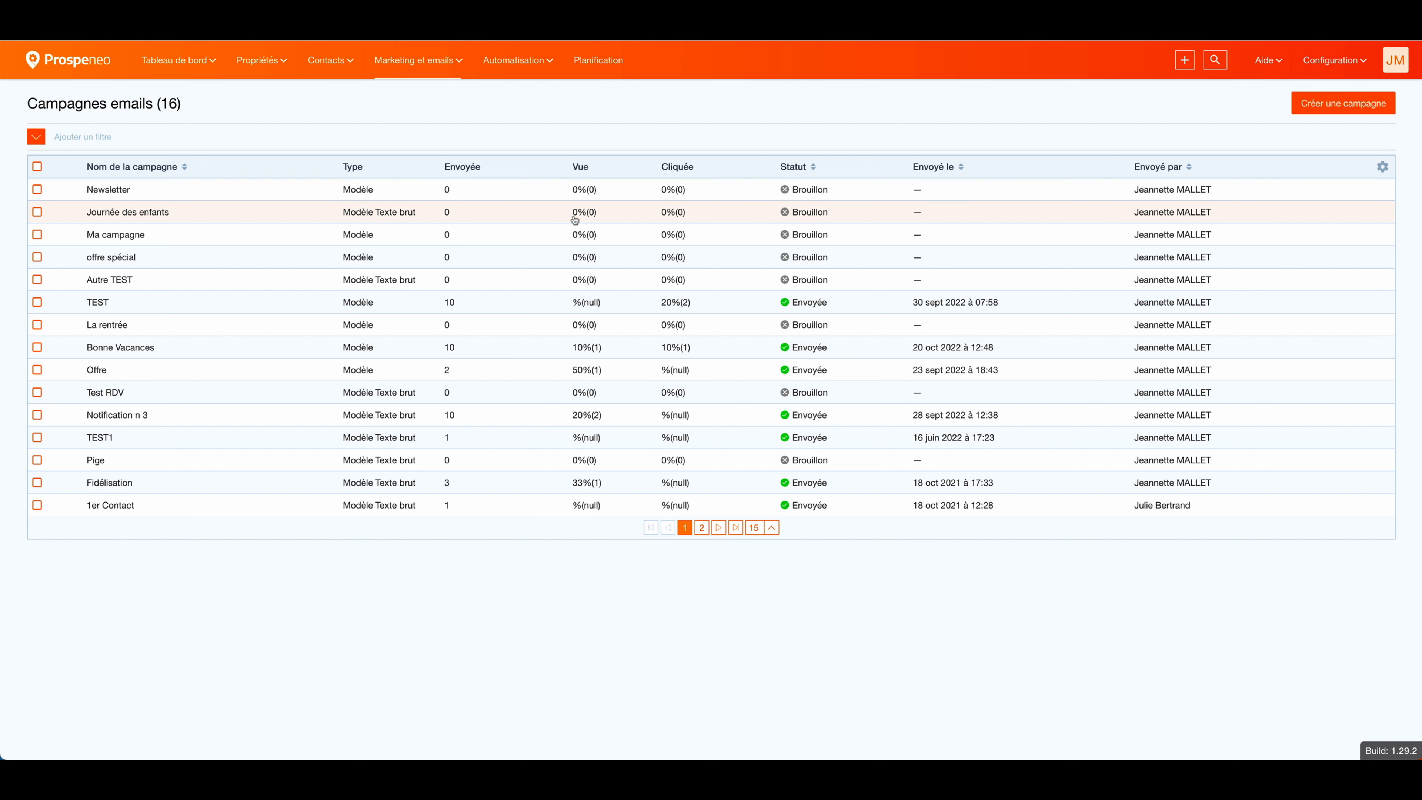
# Step: Open the email dashboard and examine the charts for sent, spam, opened, bounced and unsubscribed emails
pyautogui.click(185, 62)
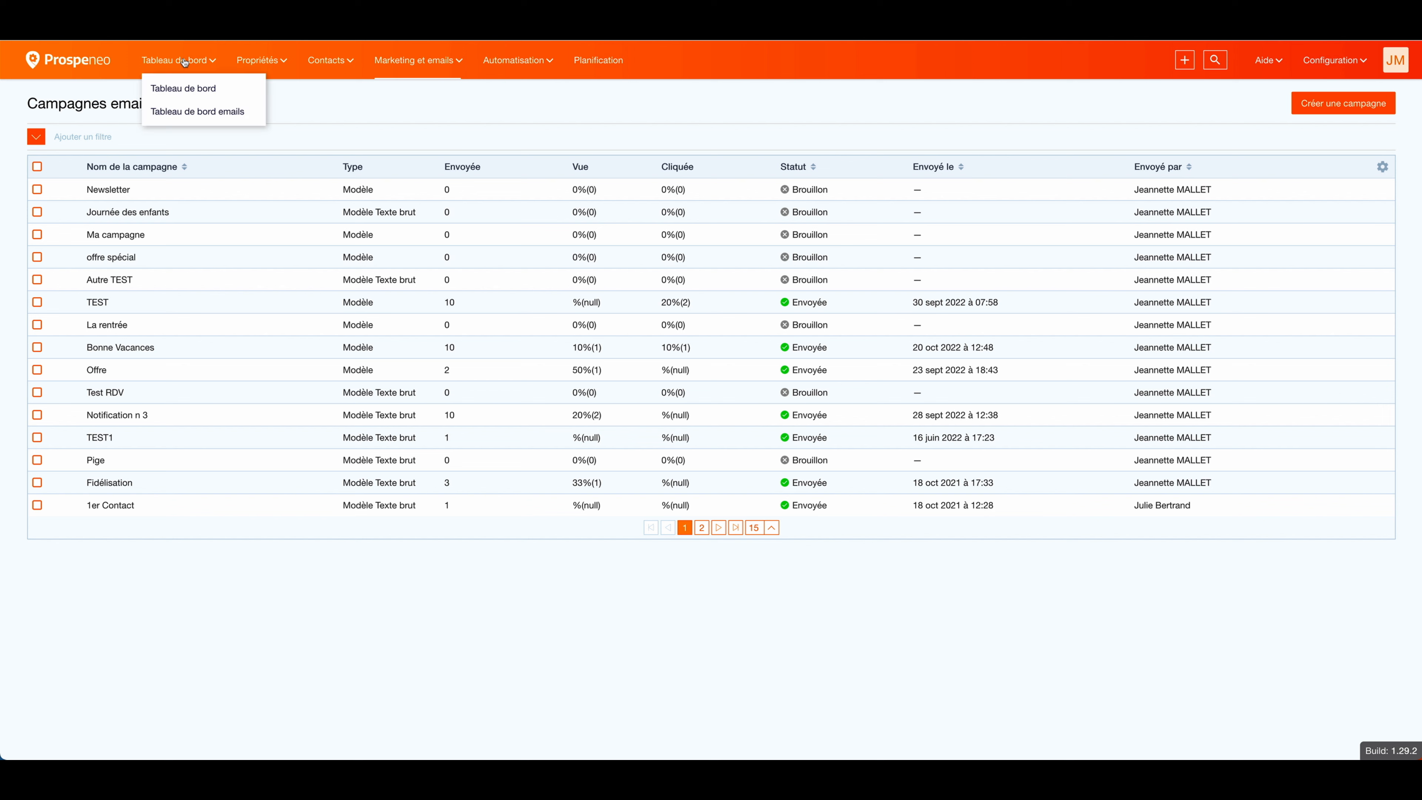
pyautogui.click(190, 113)
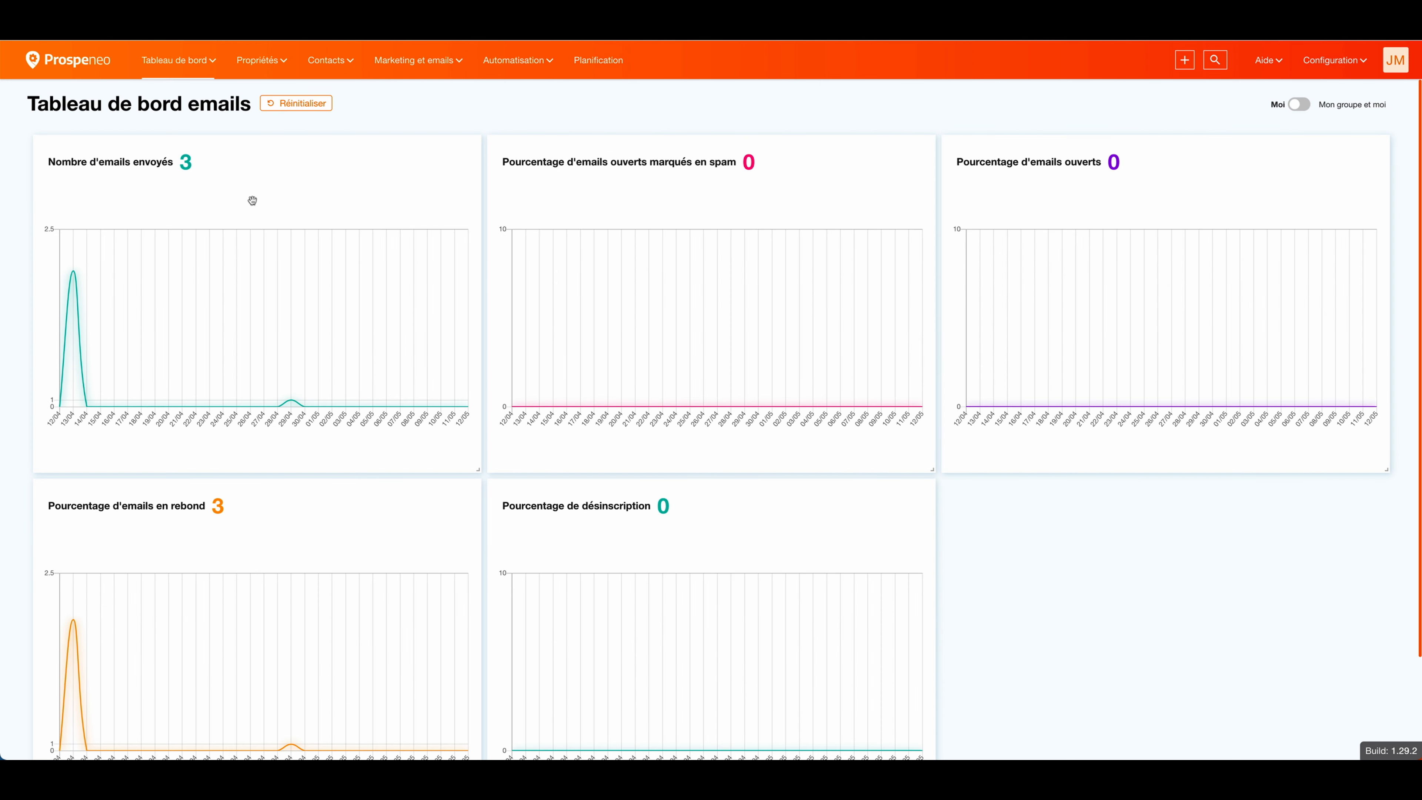
pyautogui.scroll(-2, 492, 306)
pyautogui.scroll(2, 488, 307)
pyautogui.scroll(-1, 683, 188)
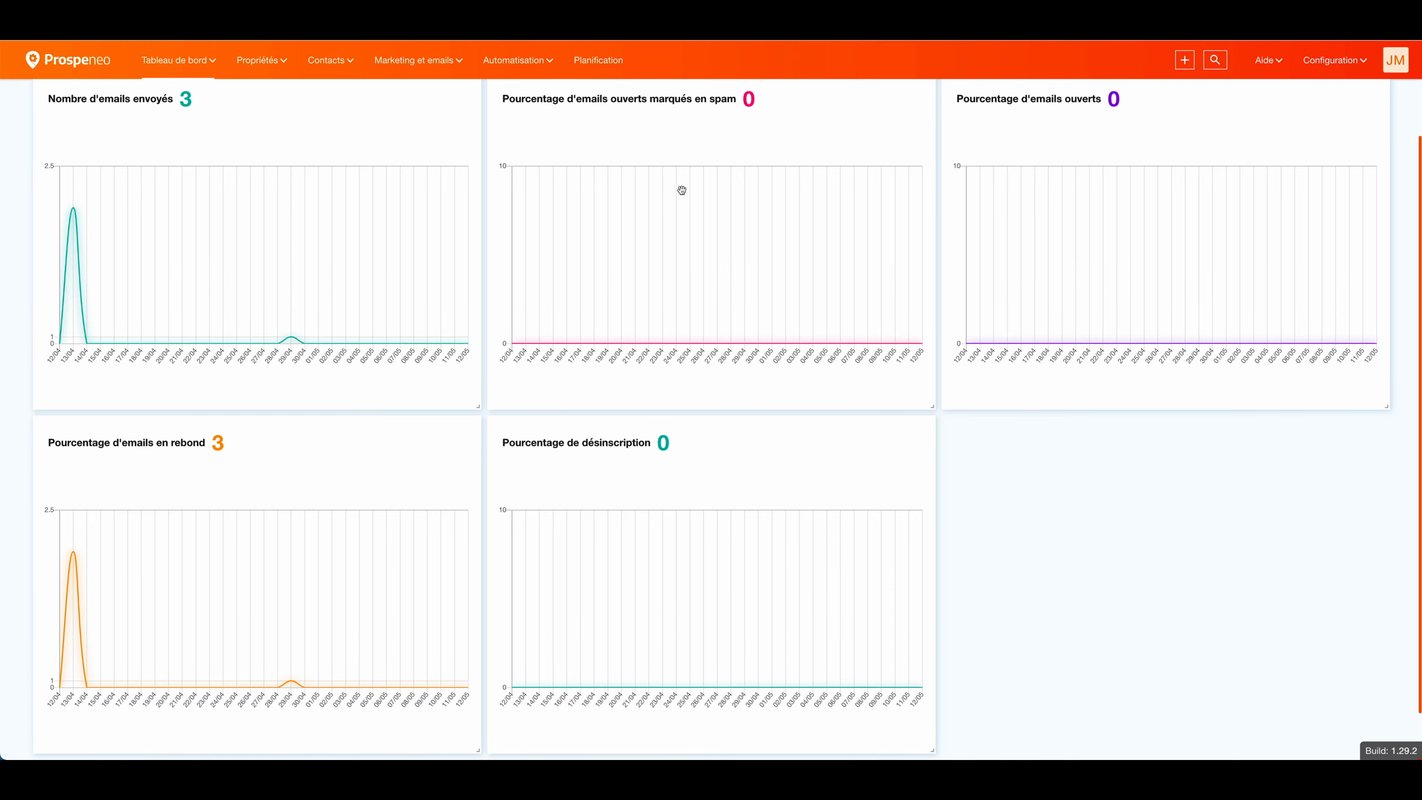
pyautogui.scroll(-1, 681, 190)
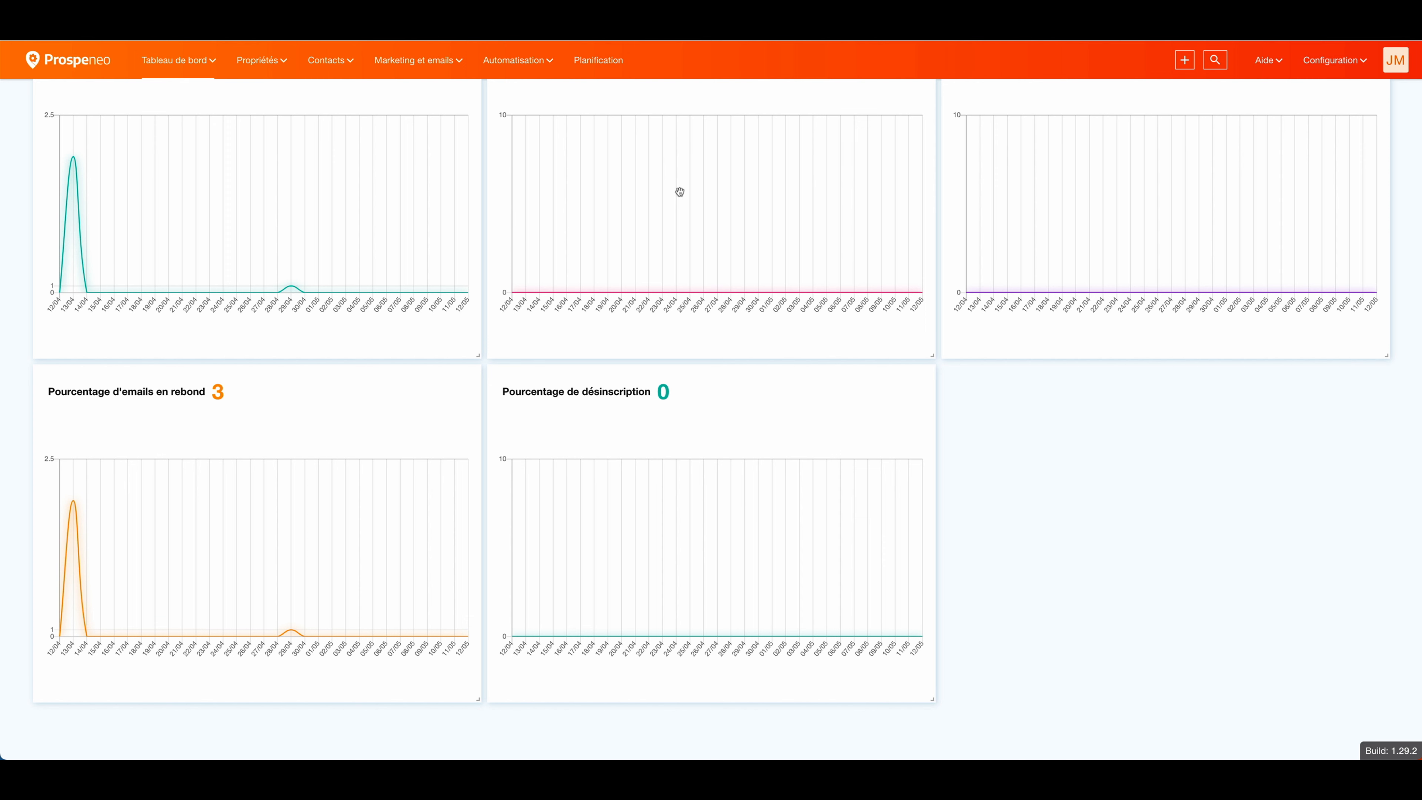
# Step: Reopen the "Journée des enfants" campaign from the email campaigns and show its subject and sender settings
pyautogui.click(433, 91)
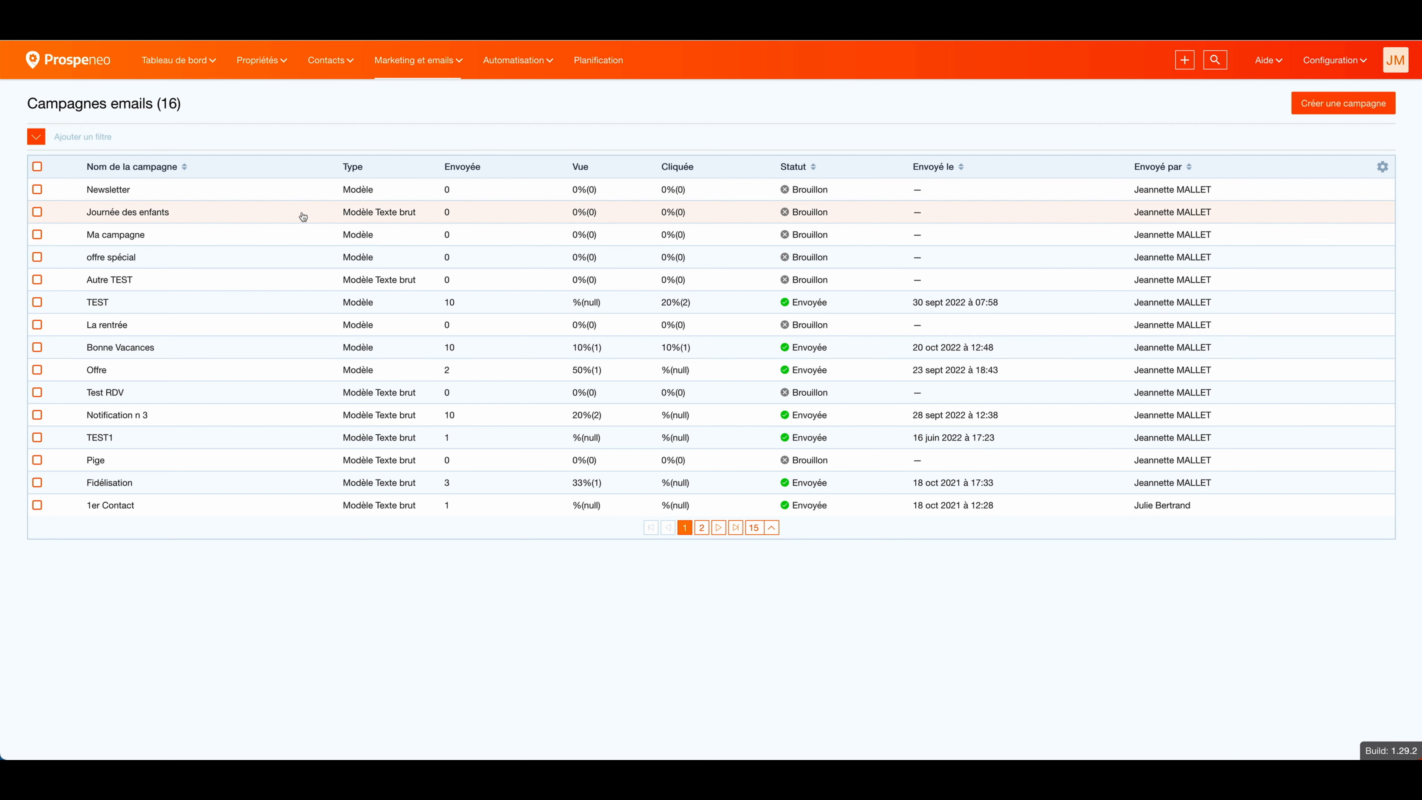
pyautogui.click(373, 217)
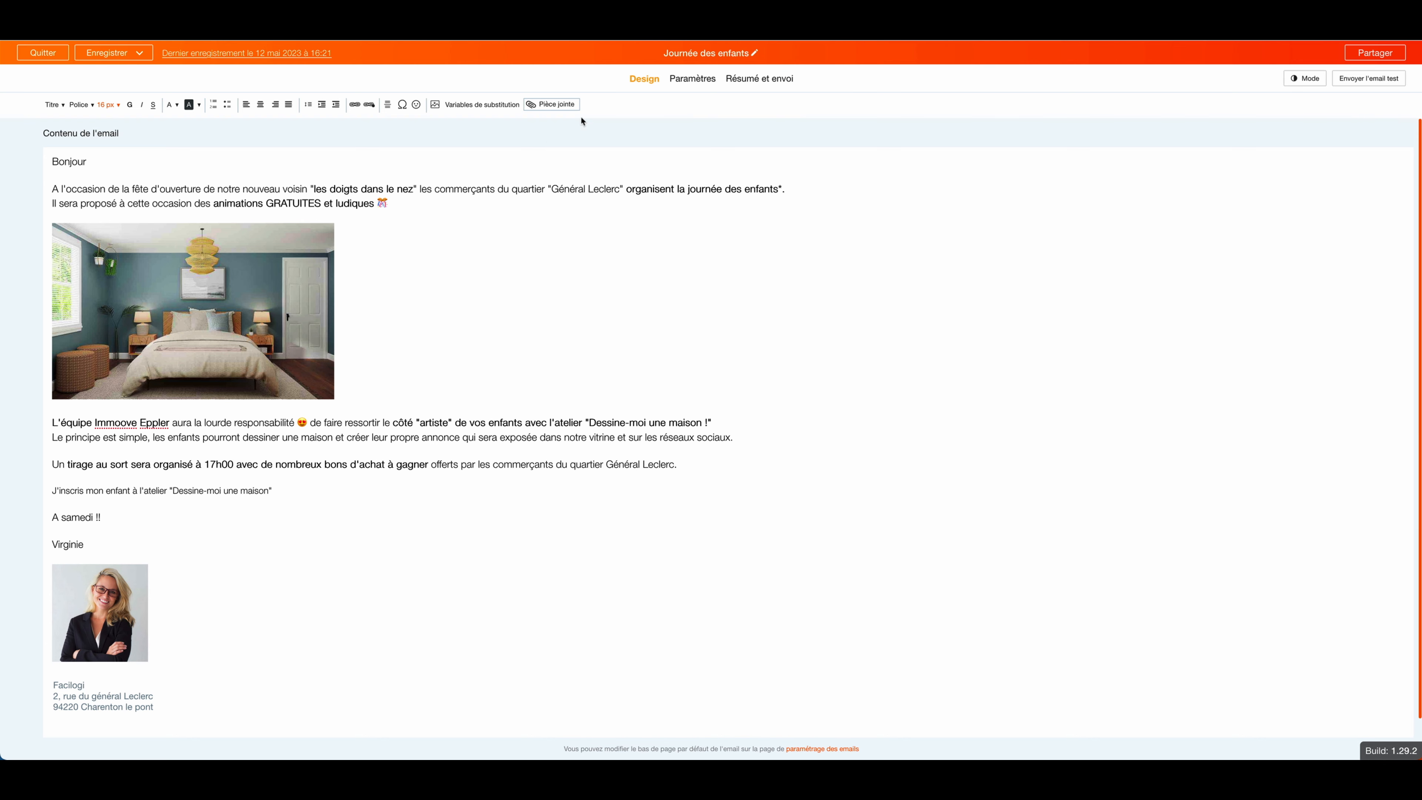
pyautogui.click(696, 81)
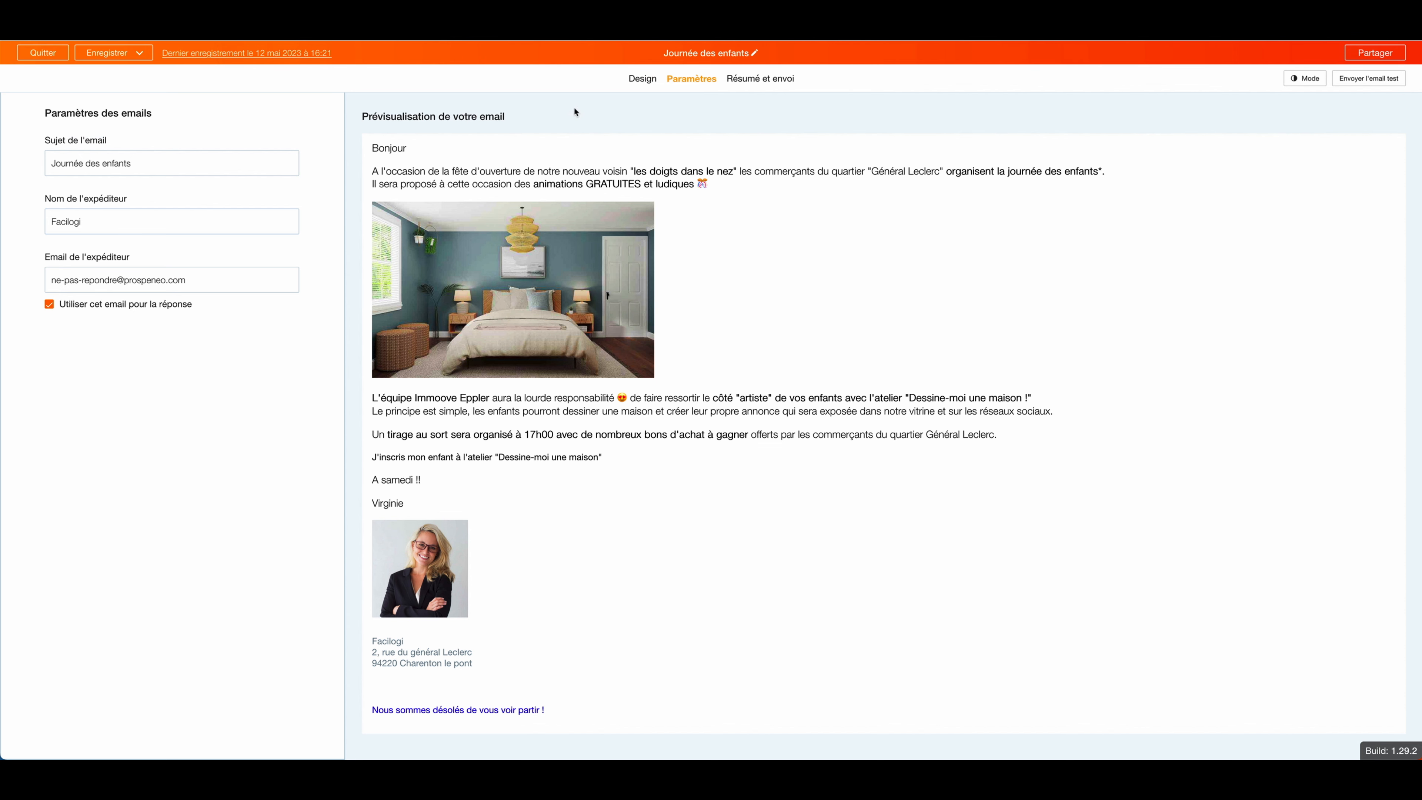
# Step: Review the campaign's summary and sending options, including the recipient tags, the RGPD consent and the scheduling
pyautogui.click(761, 78)
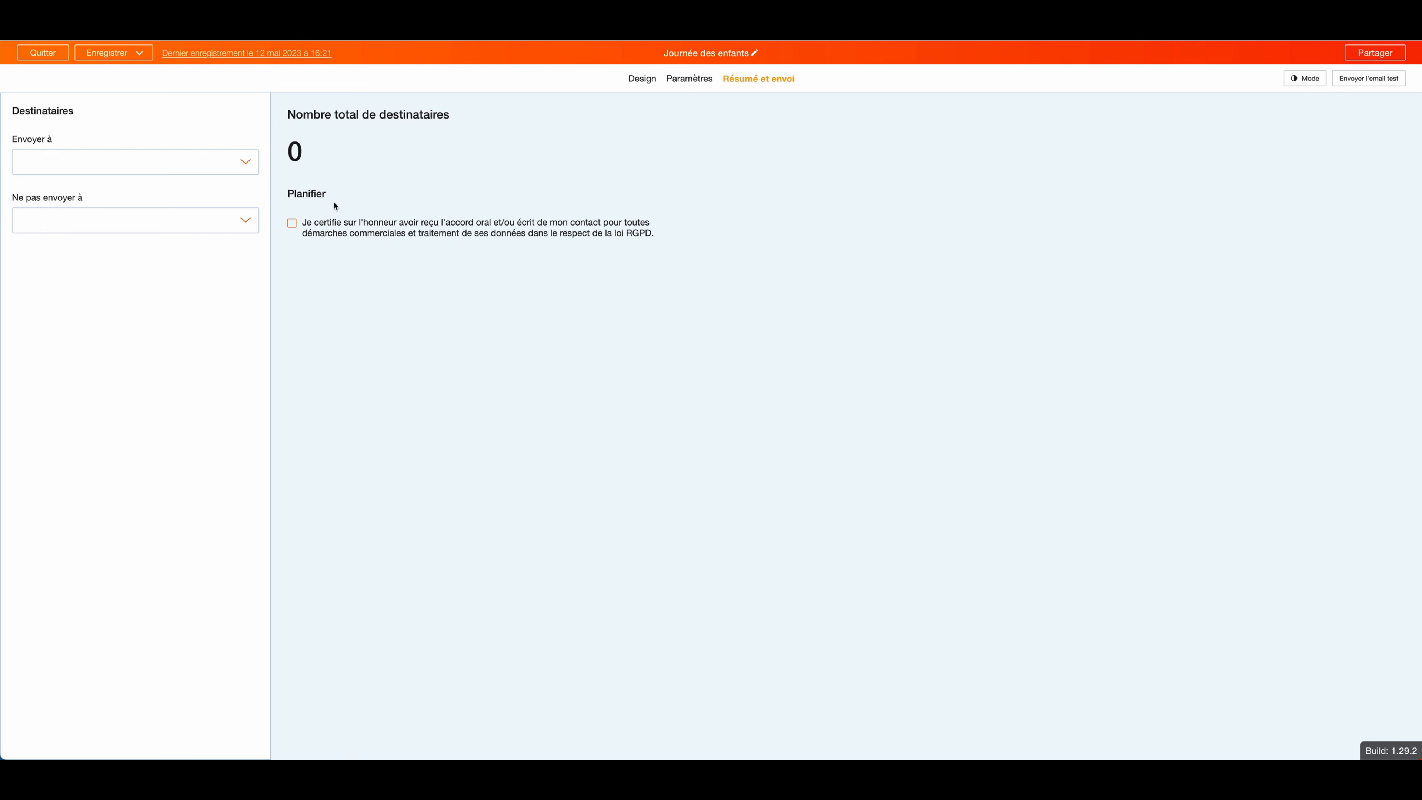
pyautogui.click(244, 172)
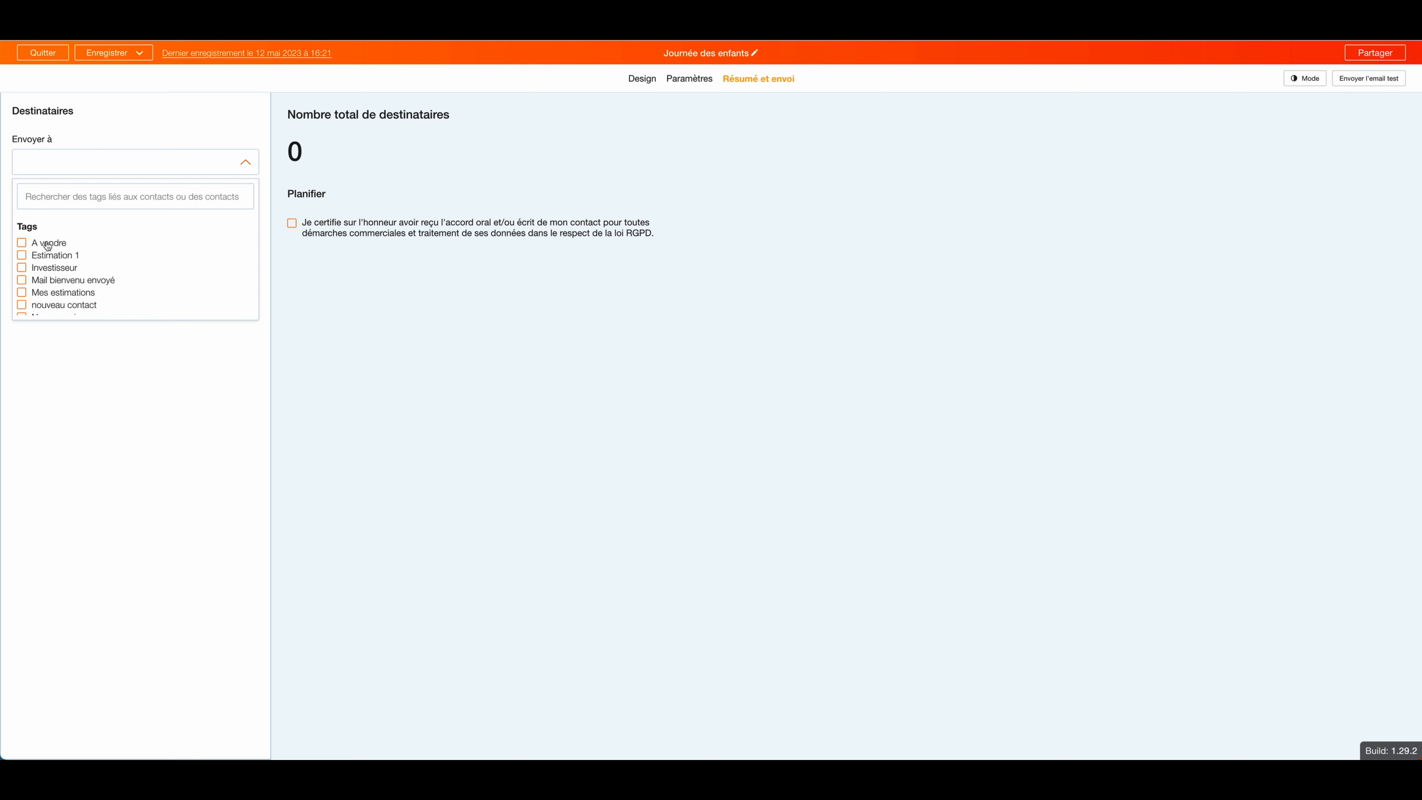
pyautogui.click(291, 223)
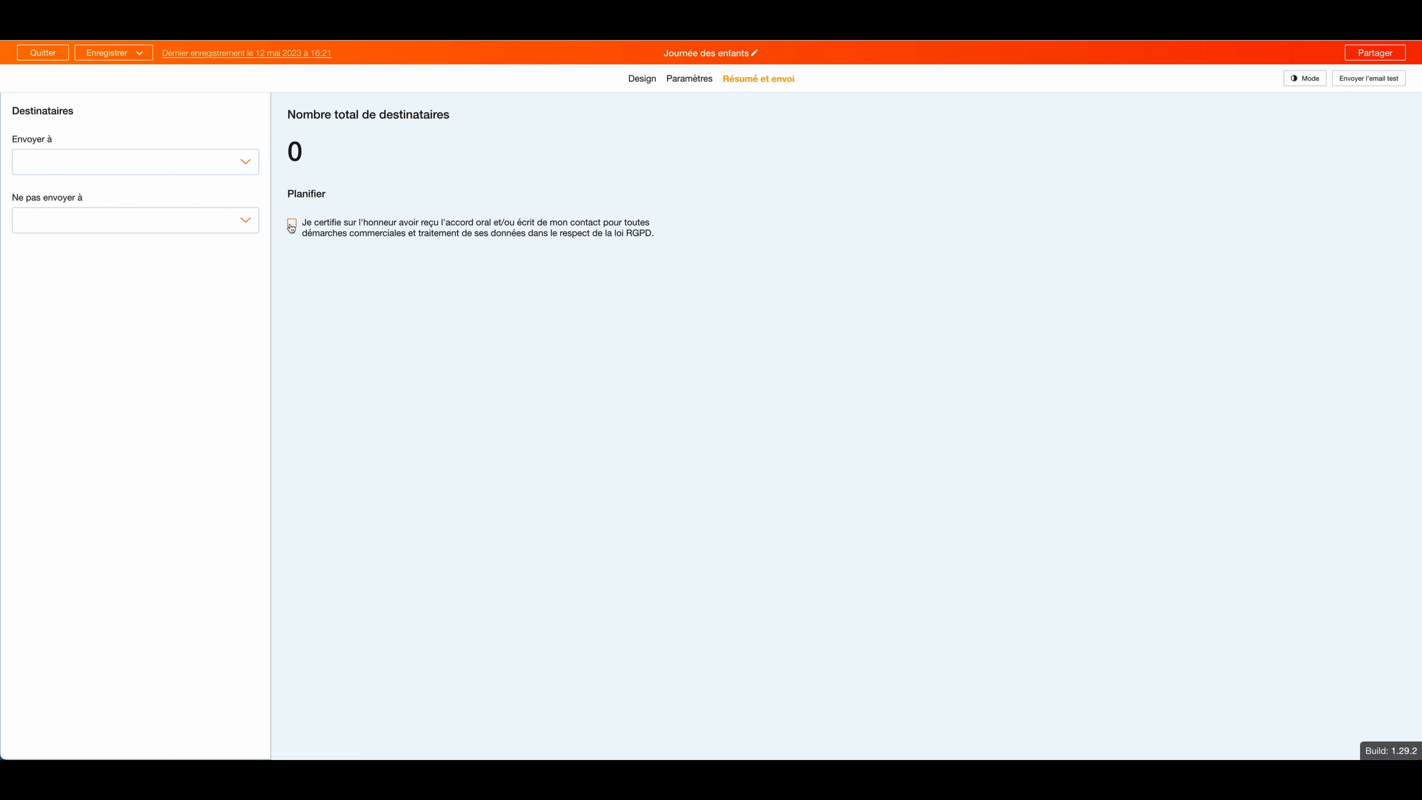
pyautogui.click(331, 281)
pyautogui.click(324, 345)
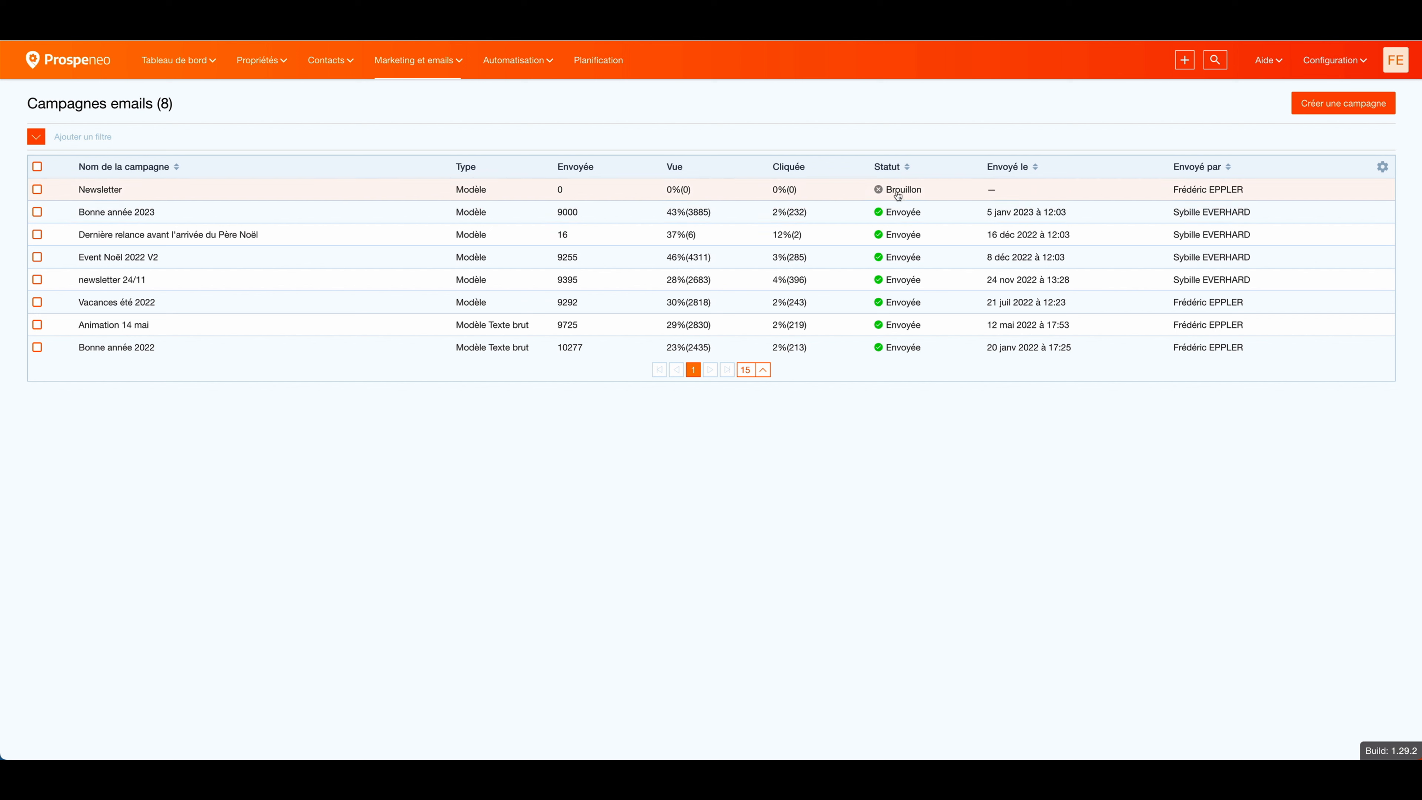
# Step: Open the sent campaign "Bonne année 2023" and examine its unique-click statistics and email preview
pyautogui.click(560, 214)
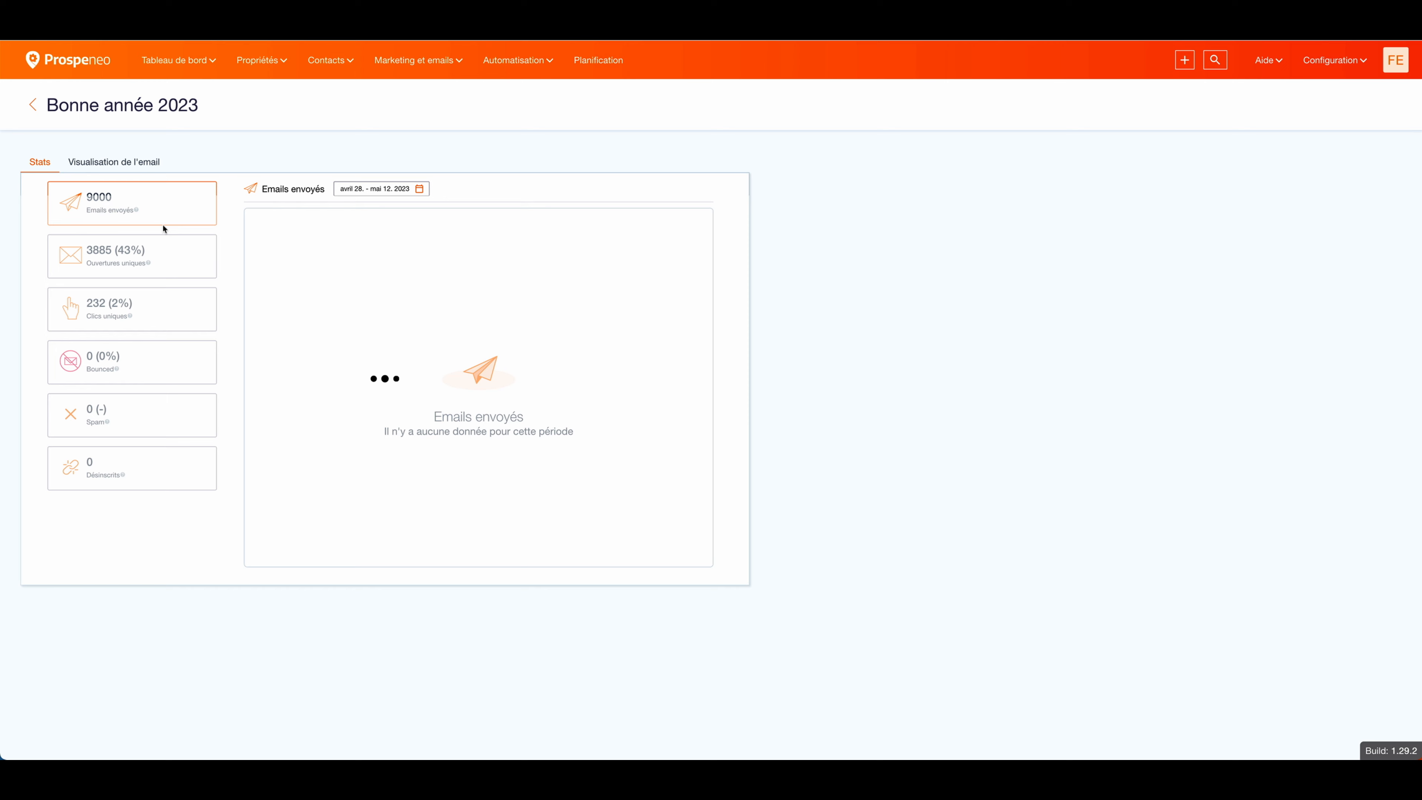
pyautogui.click(141, 311)
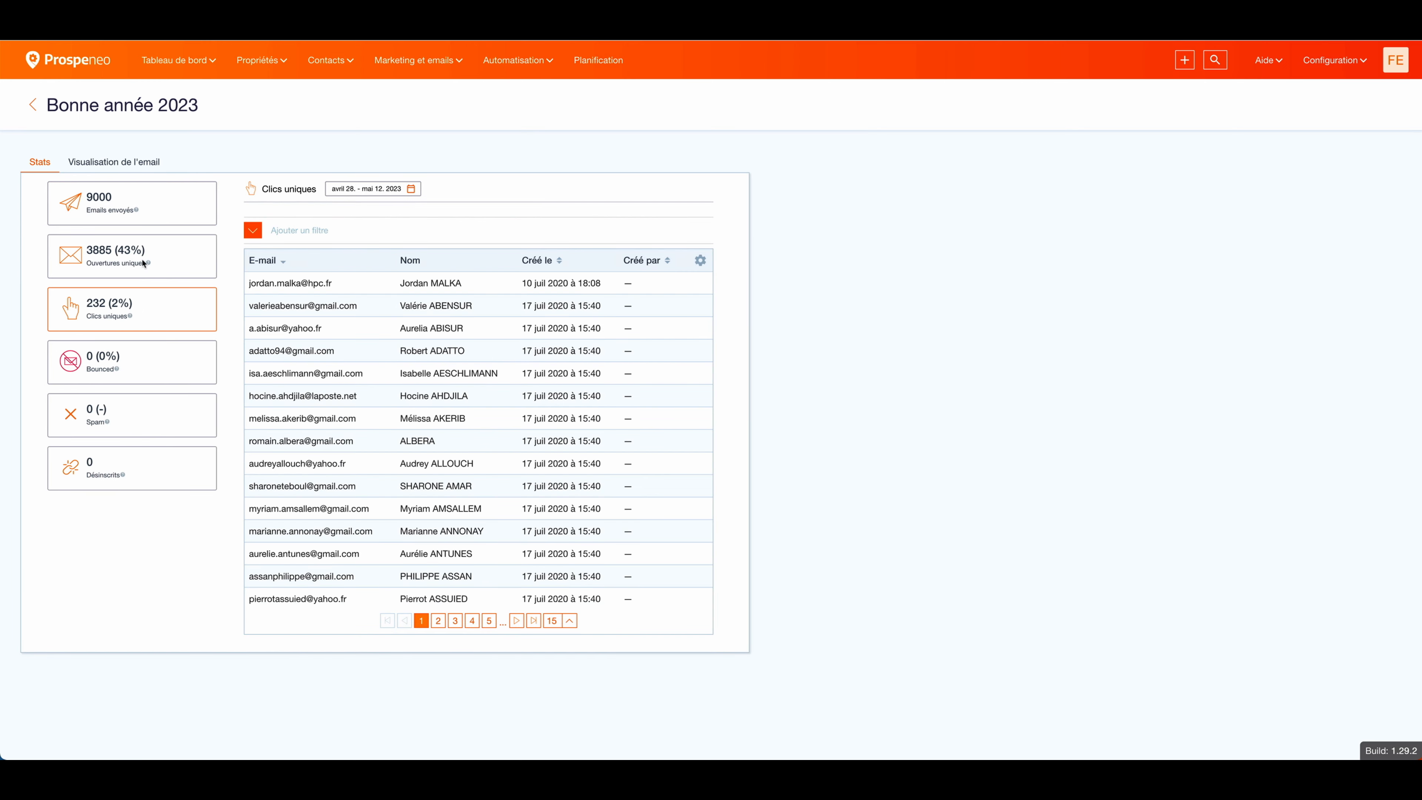
pyautogui.click(135, 164)
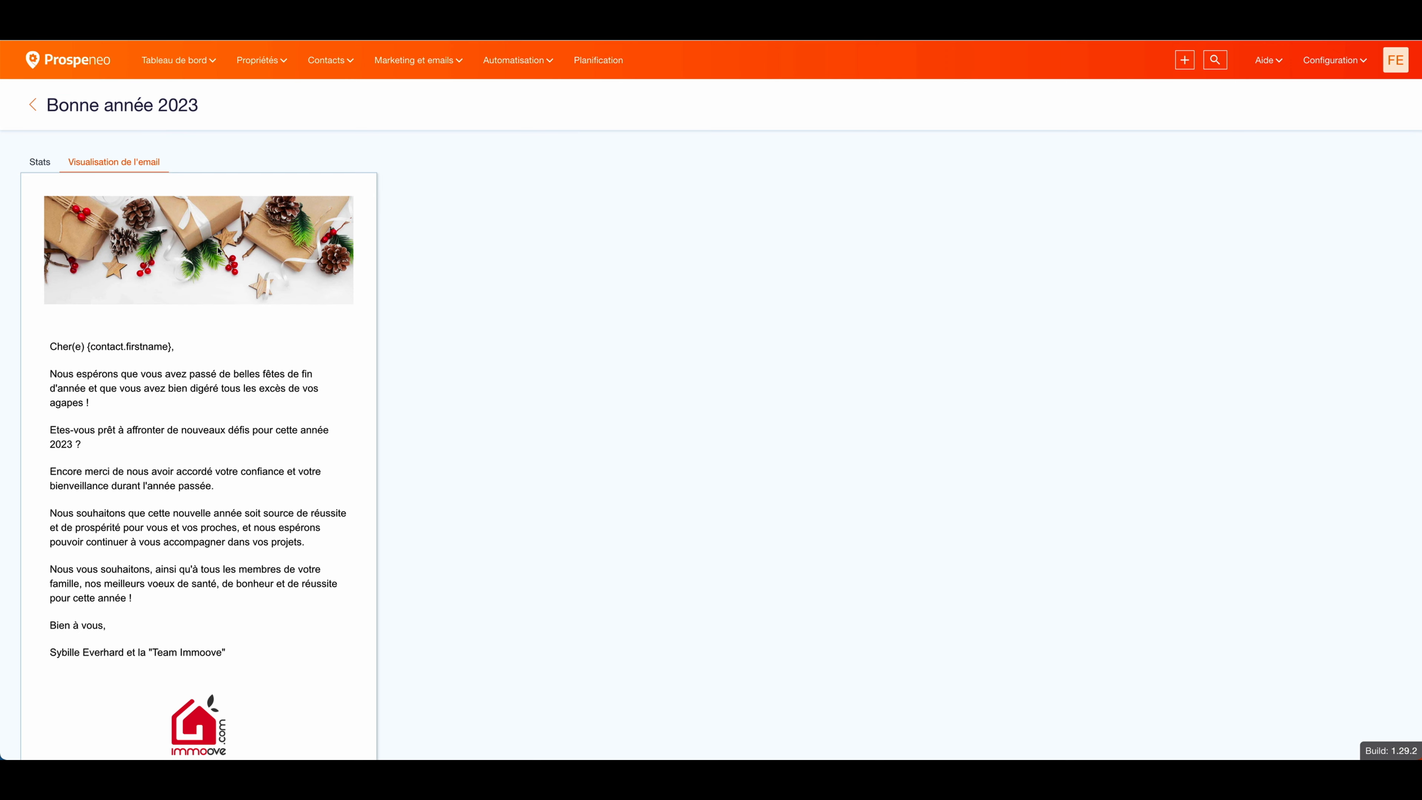
pyautogui.scroll(-2, 267, 294)
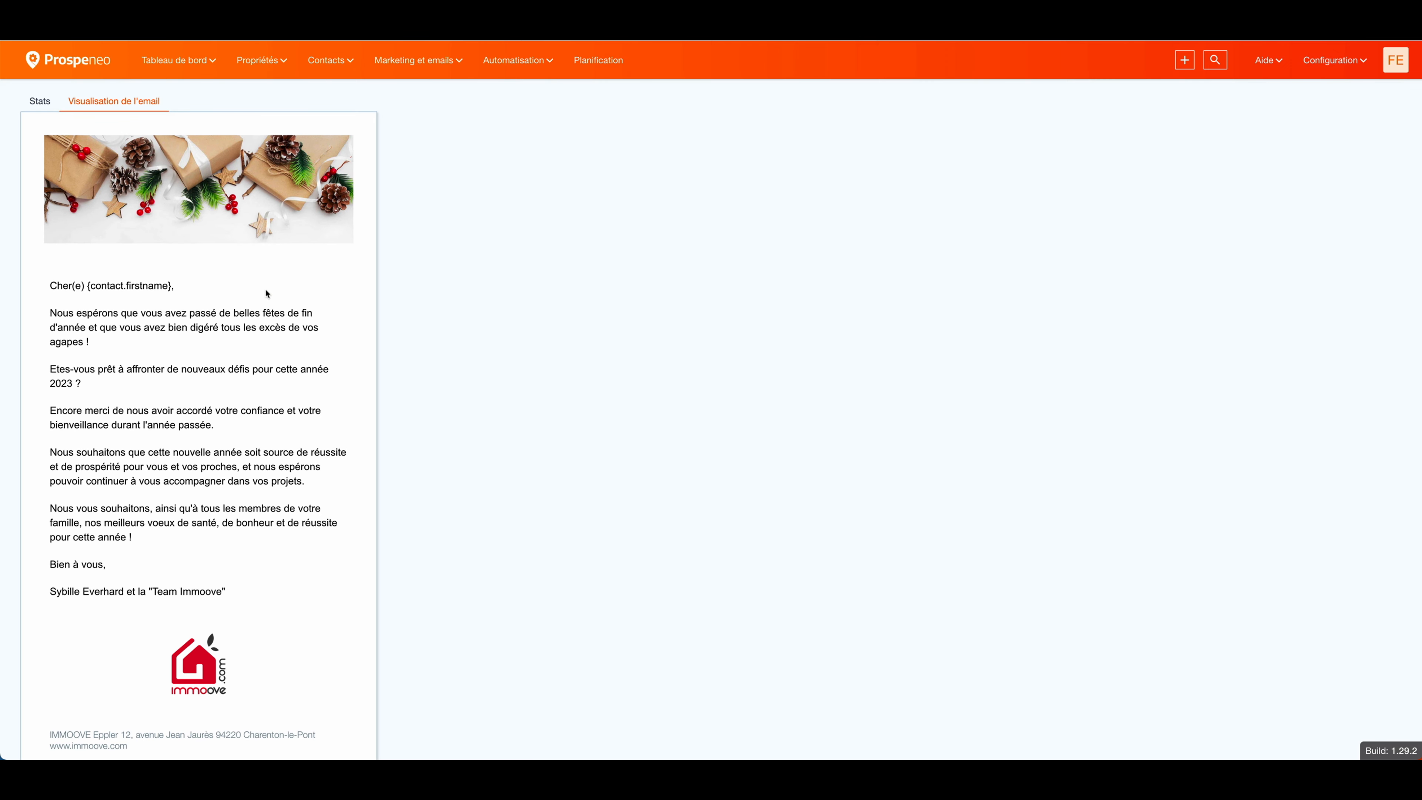